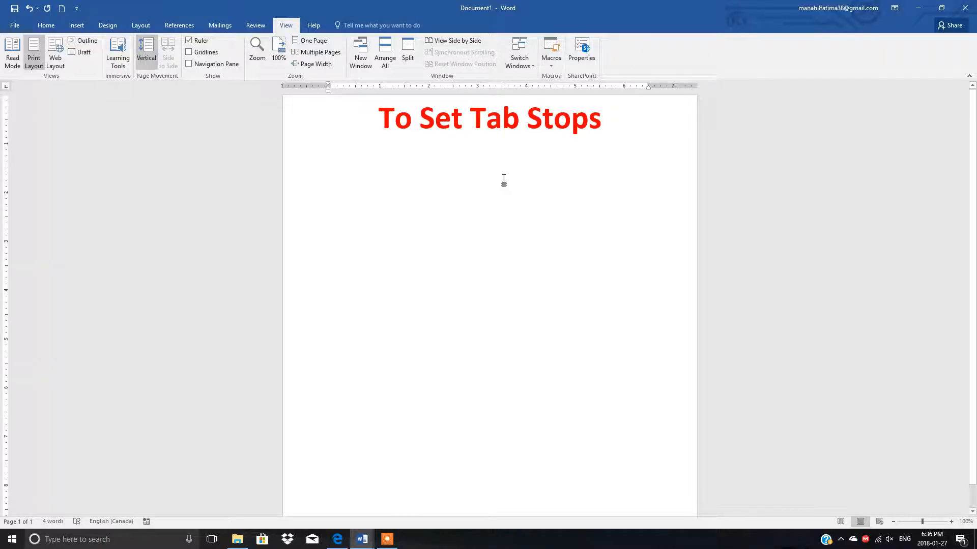
- Switch to the Letter 196 document and show its ruler
left_click(363, 539)
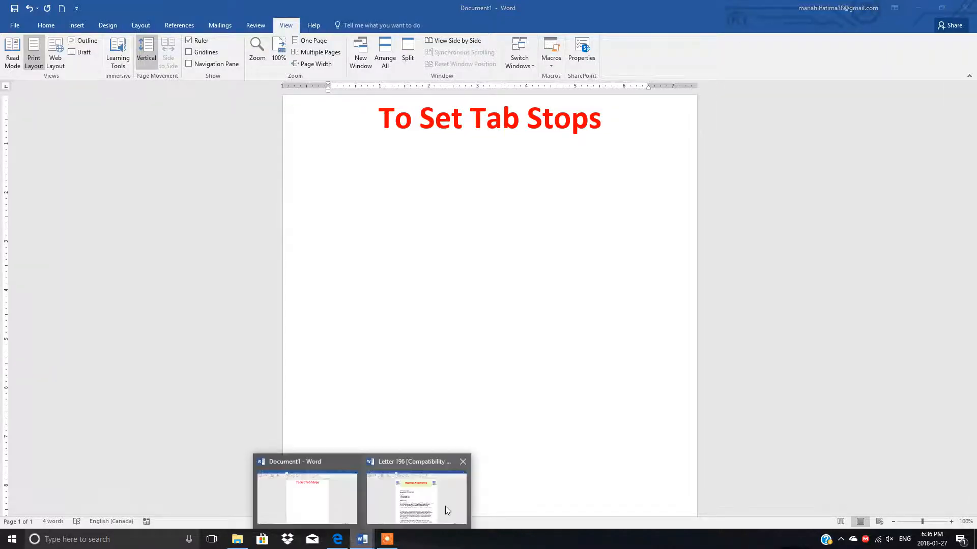
left_click(446, 510)
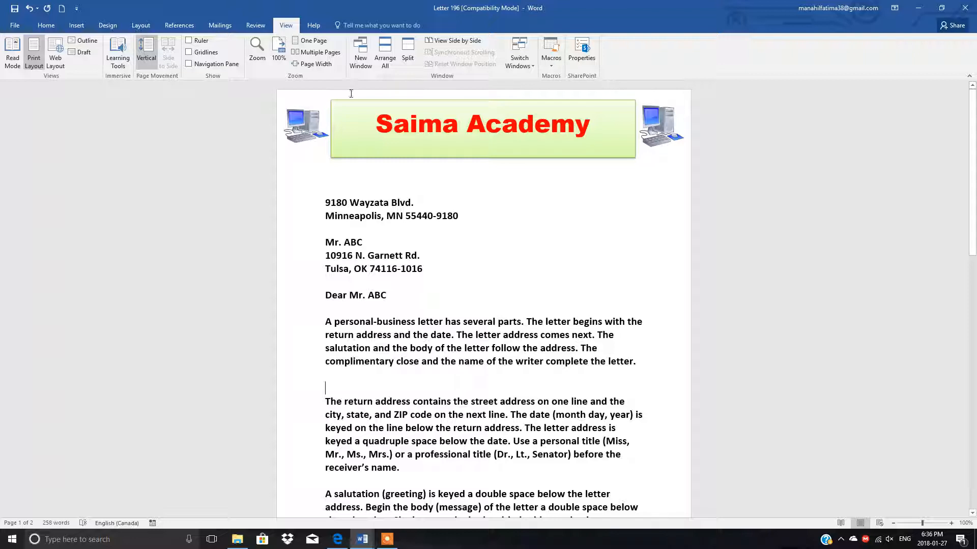
left_click(189, 40)
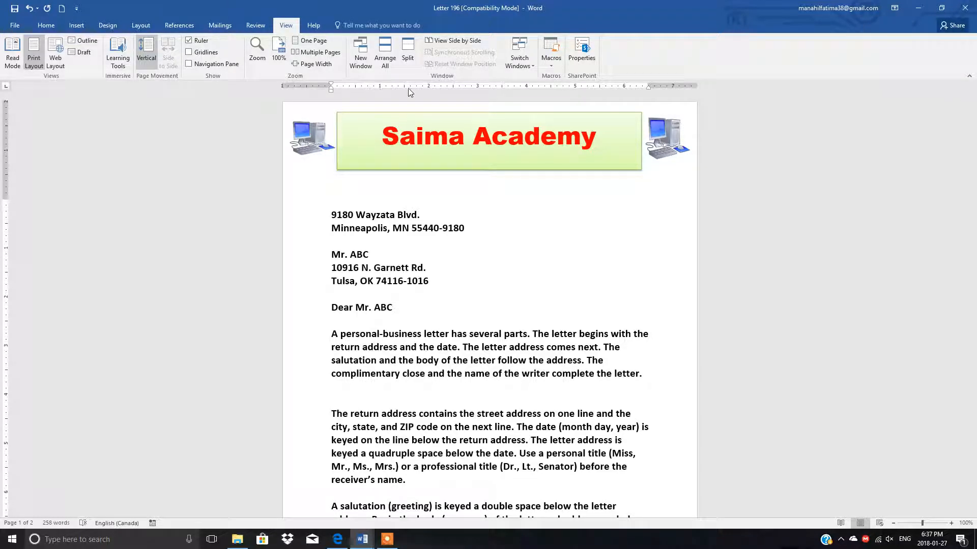
- Cycle through the available tab stop types, returning to the left tab
left_click(6, 88)
left_click(7, 88)
left_click(6, 88)
left_click(6, 88)
left_click(6, 88)
left_click(6, 88)
left_click(7, 88)
- Add four blank lines between the letter's first and second body paragraphs
scroll(658, 316, "down", 3)
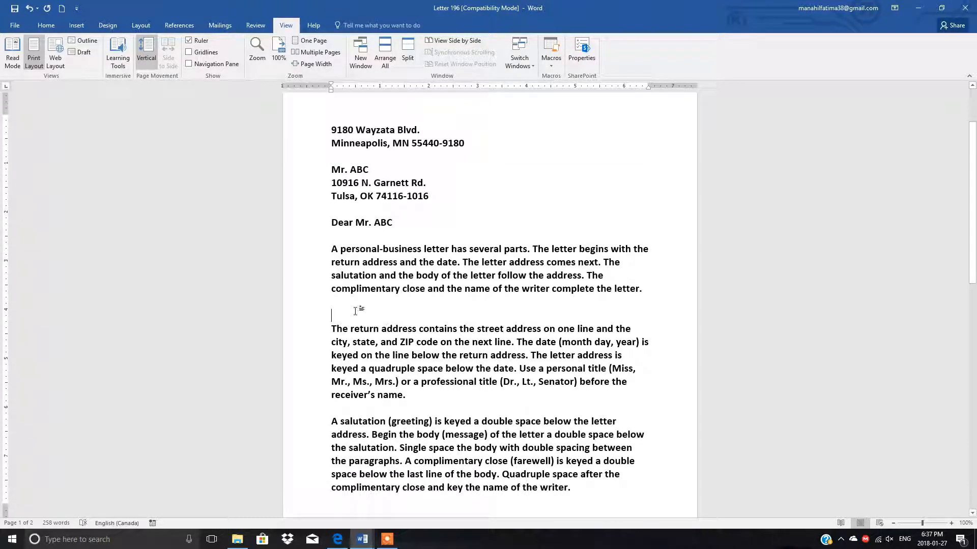
key("Return")
key("Return")
key("Return")
key("Return")
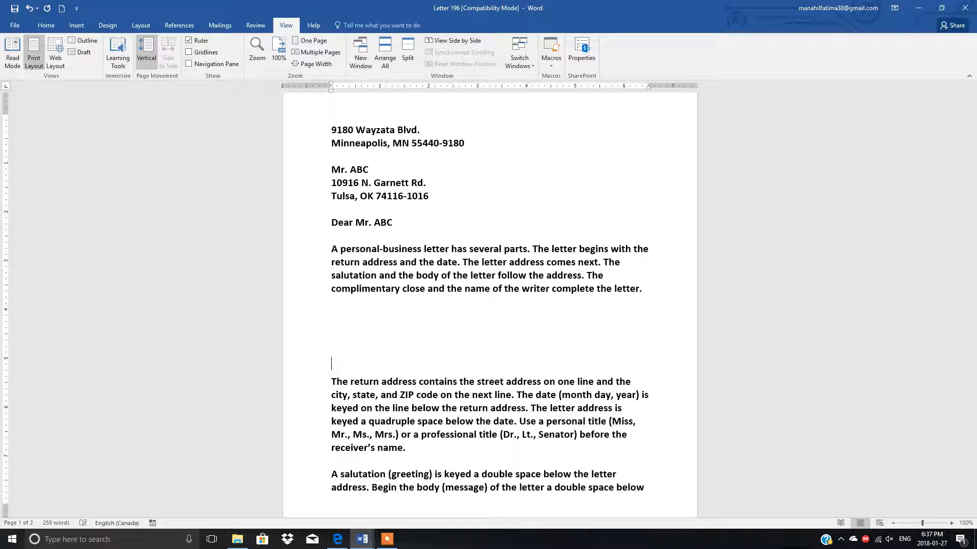
- Enter two rows below the first body paragraph, each with a person's name and a tab-separated job title: Accountant and Instructor
left_click(340, 314)
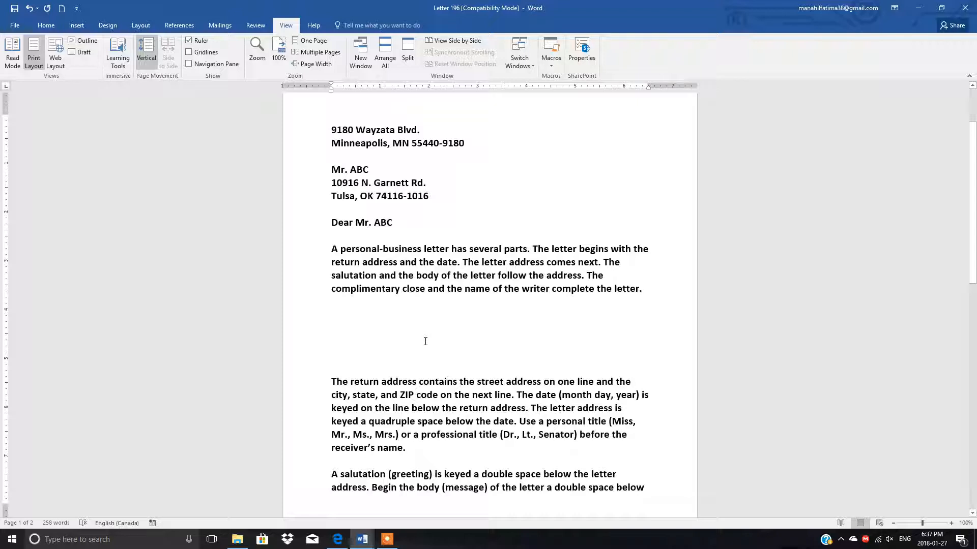
type("Carla")
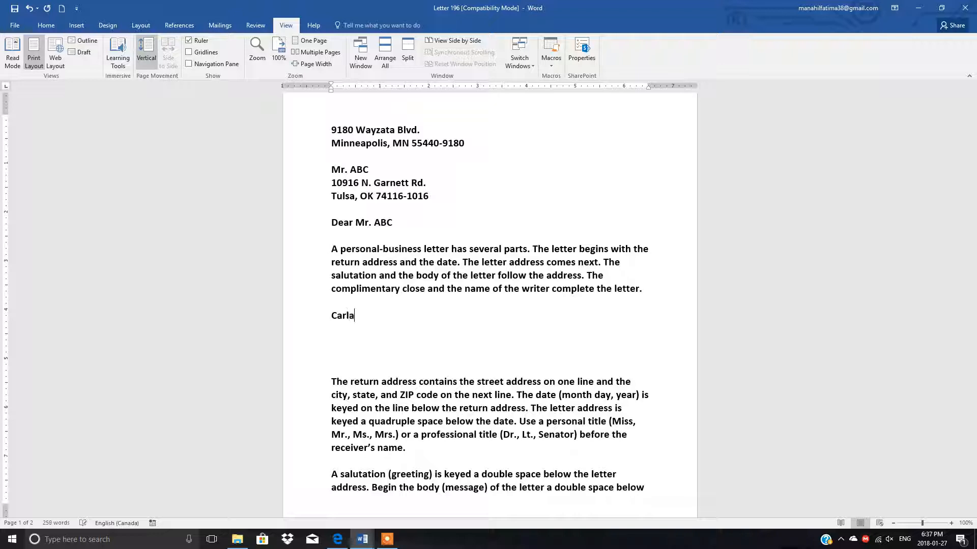
type(" Moose")
key("Tab")
type("Accountant")
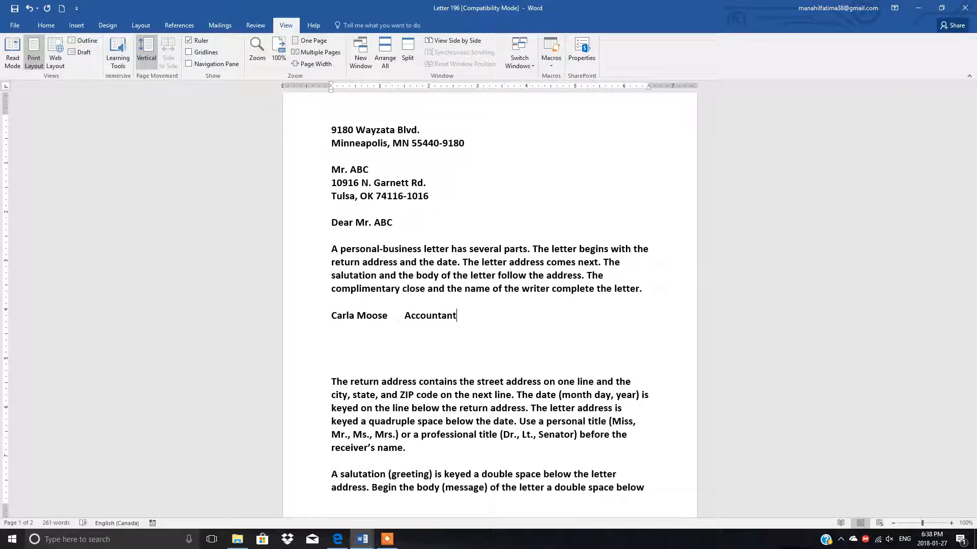
key("Return")
type("Raj")
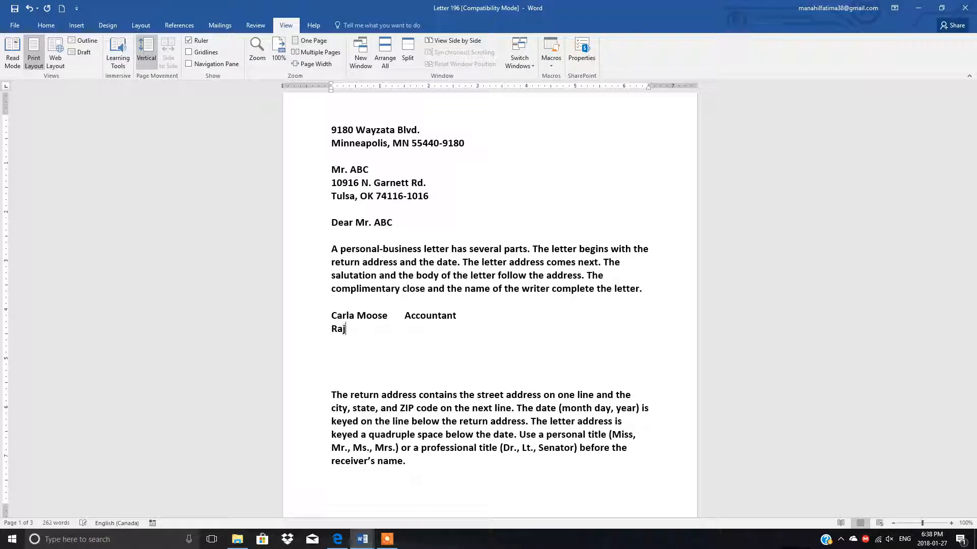
key("Tab")
type("Instructor")
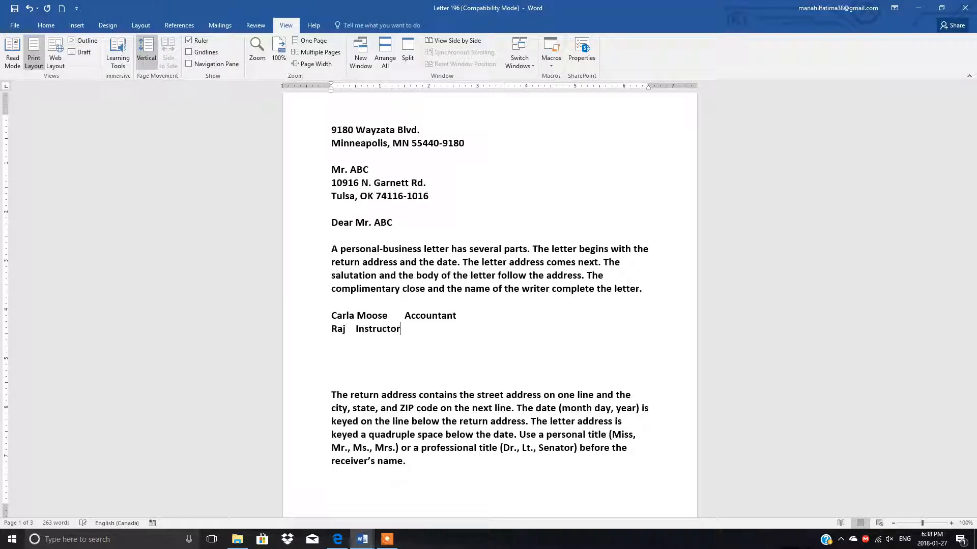
- Add two more rows to the list, each with a person's name and a tab-separated job title: Doctor and Engineer
key("Return")
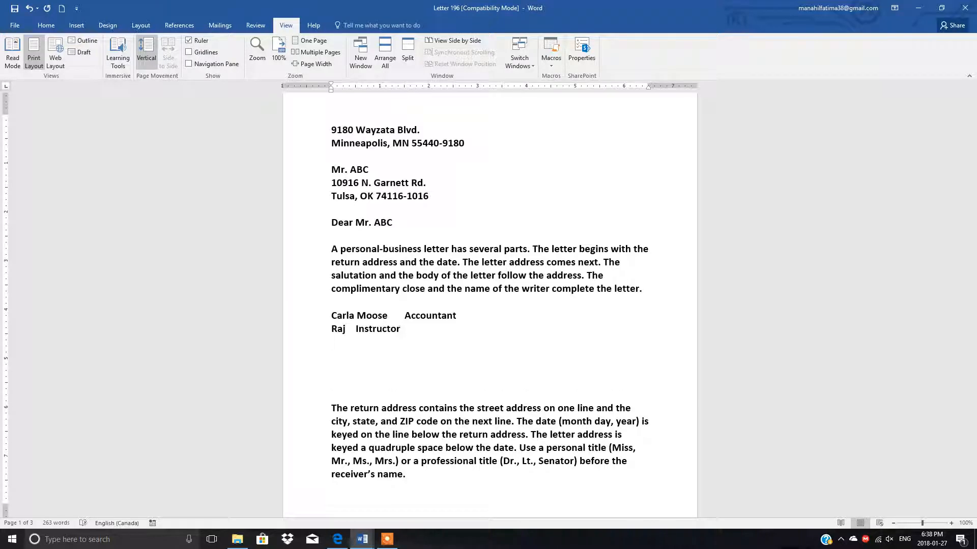
type("Ashley Smith")
key("Tab")
type("Doctor")
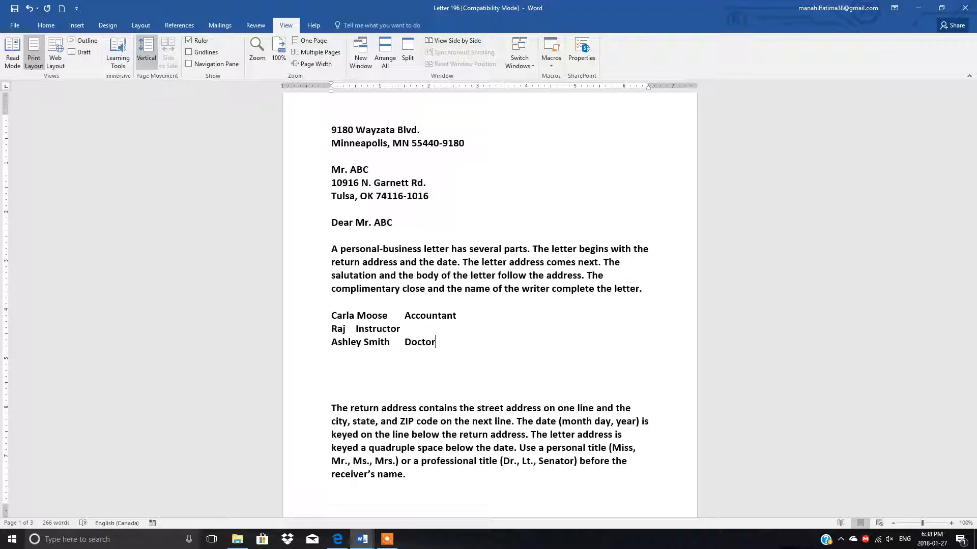
key("Return")
type("Robert\t")
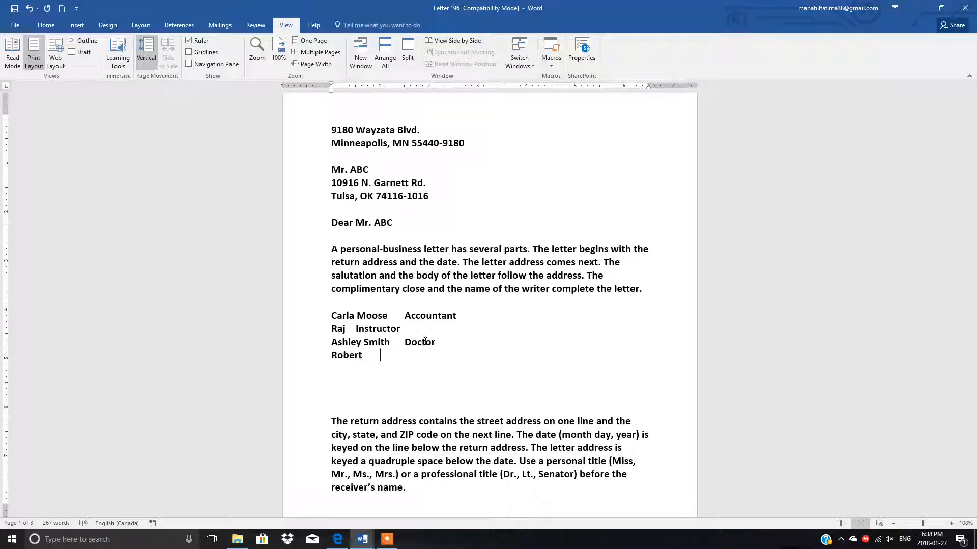
type("Engineer")
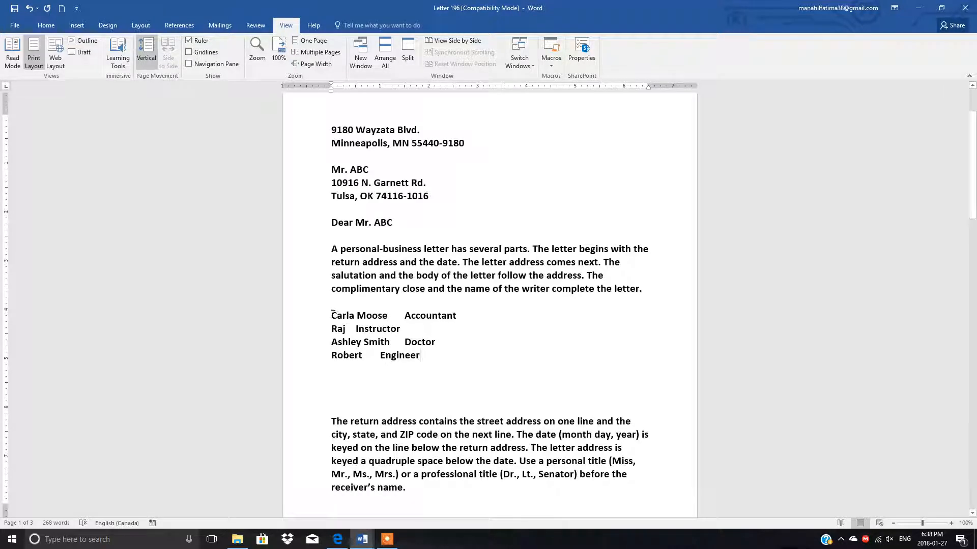
- Set a left tab stop at 4.5 inches for the four name and job title rows
left_click_drag(333, 315, 419, 367)
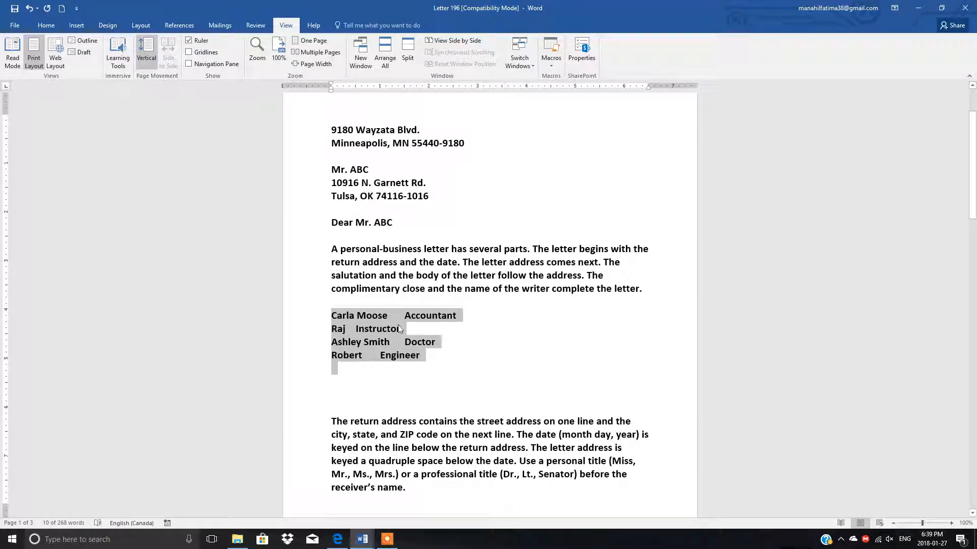
double_click(551, 87)
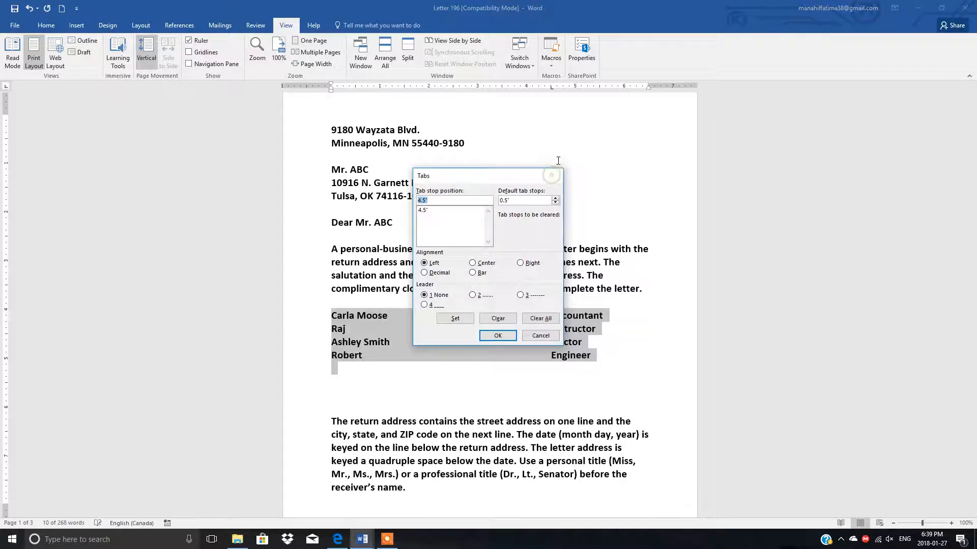
left_click(553, 175)
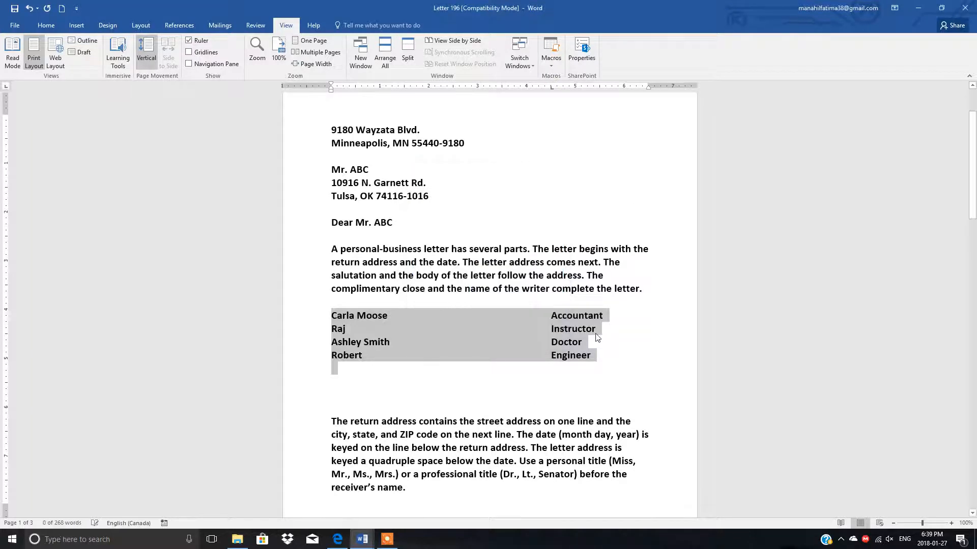
left_click(644, 359)
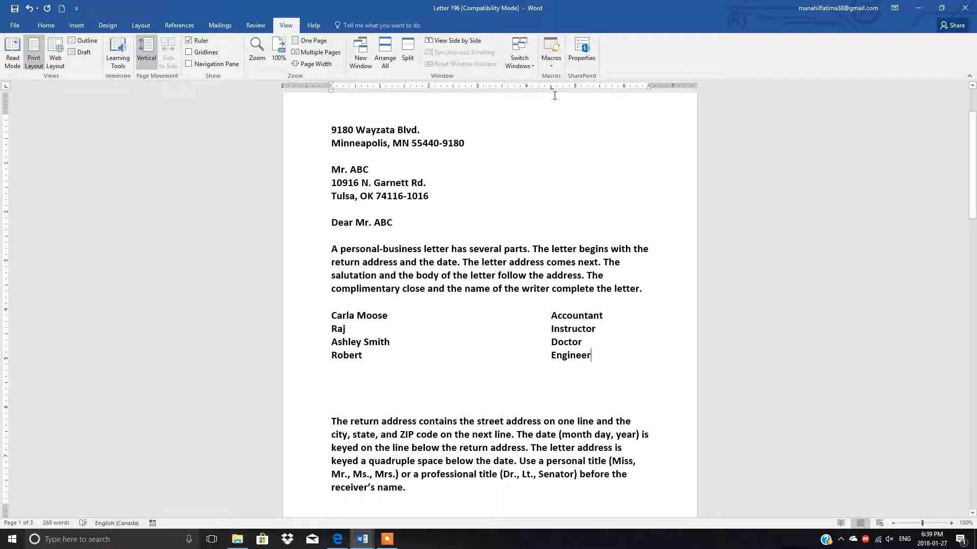
- Replace the four rows' left tab stop with a center tab stop at about 4.5 inches, and that one with a right tab stop
left_click_drag(328, 311, 598, 366)
left_click_drag(551, 86, 550, 122)
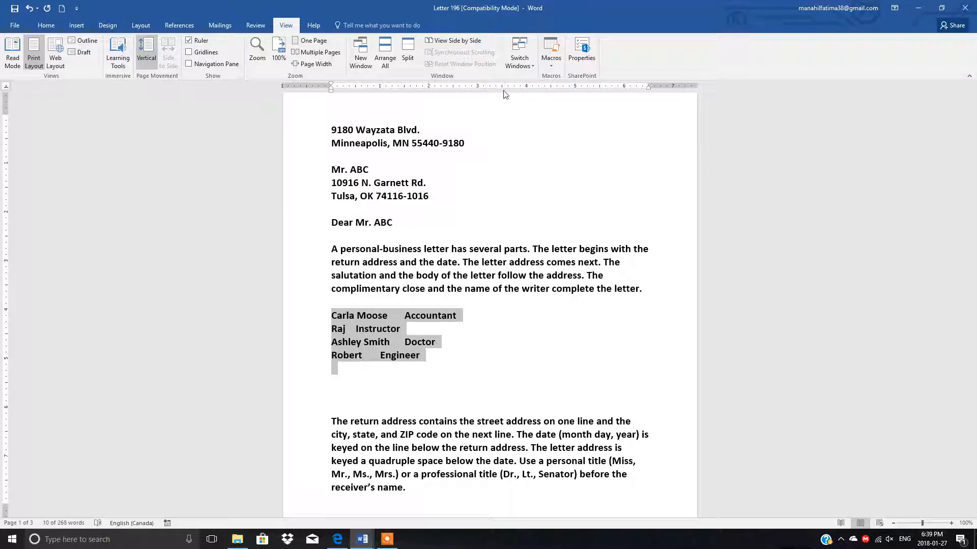
left_click(550, 87)
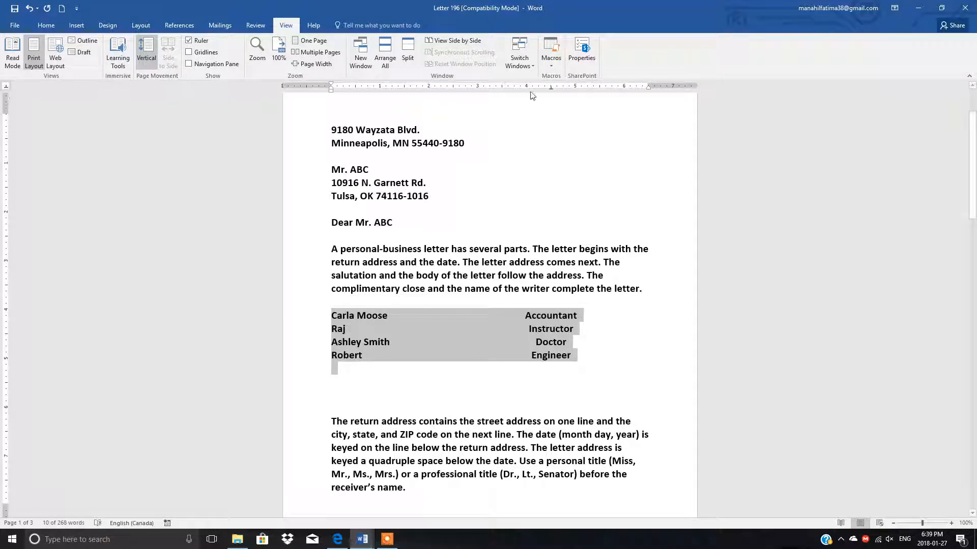
left_click_drag(551, 87, 543, 109)
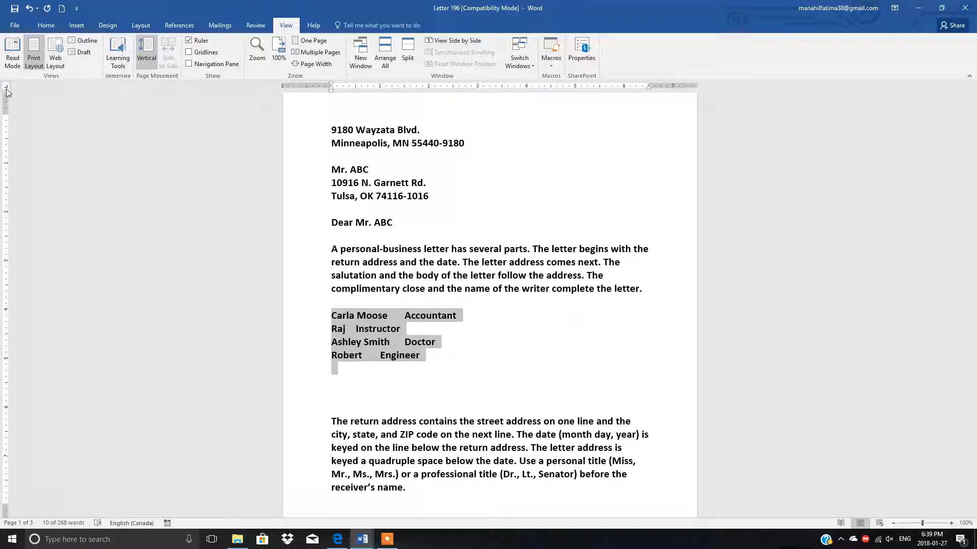
left_click(550, 86)
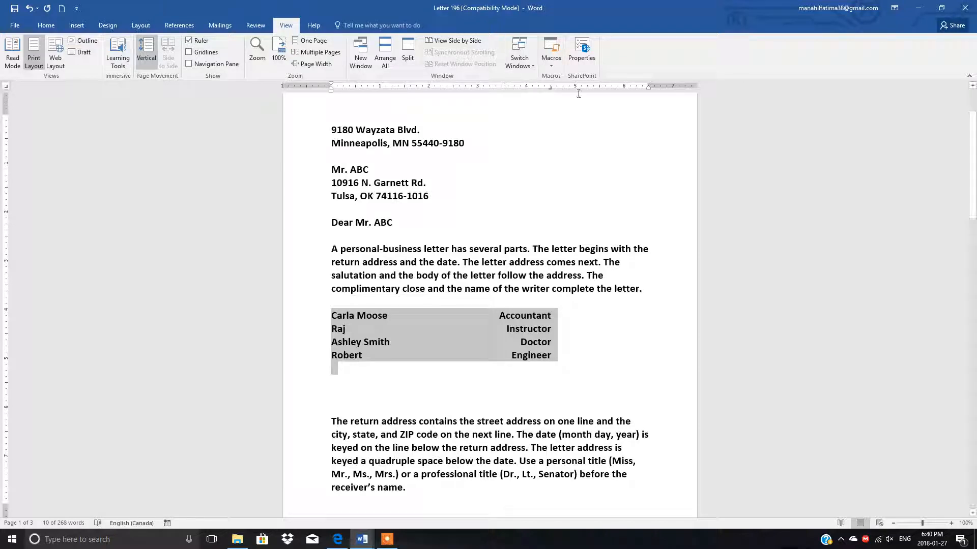
- Replace the right tab stop on the four rows with a left tab stop at about 4.5 inches
left_click_drag(549, 86, 544, 117)
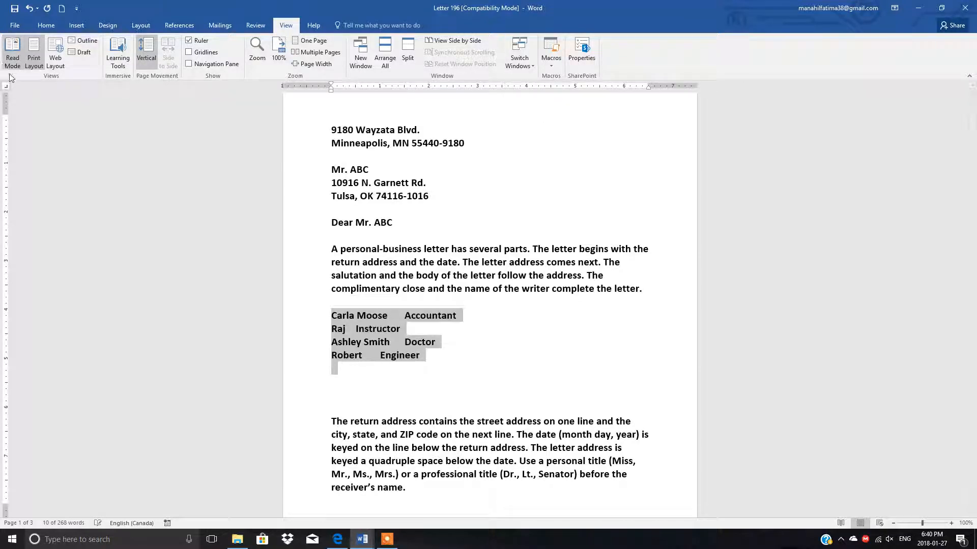
left_click(7, 88)
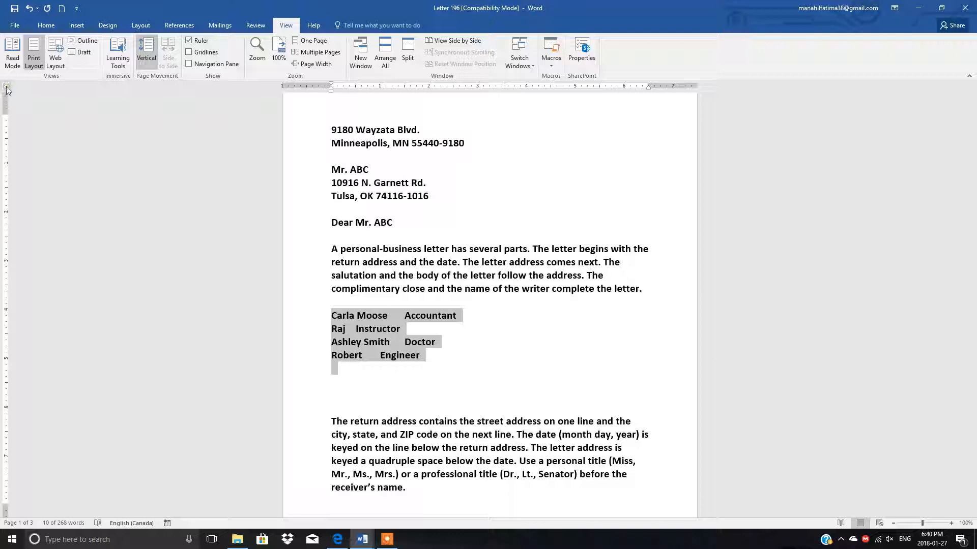
left_click(7, 88)
left_click(7, 88)
left_click(6, 87)
left_click(7, 88)
left_click(6, 88)
left_click(7, 88)
left_click(6, 88)
left_click(6, 88)
left_click(551, 87)
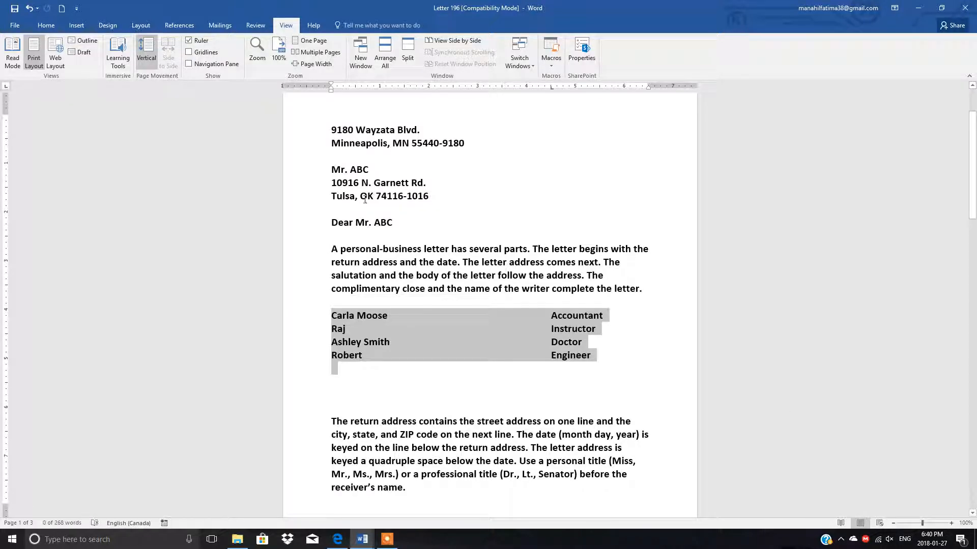
- Insert the current date in the 2018-01-27 format on a new line directly below the recipient's address
left_click(339, 206)
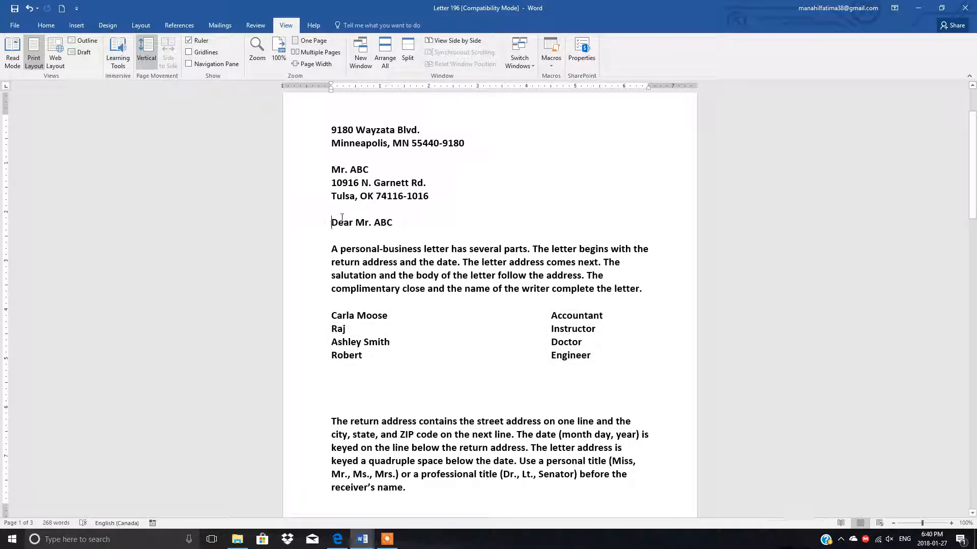
key("Down")
key("Return")
left_click(334, 206)
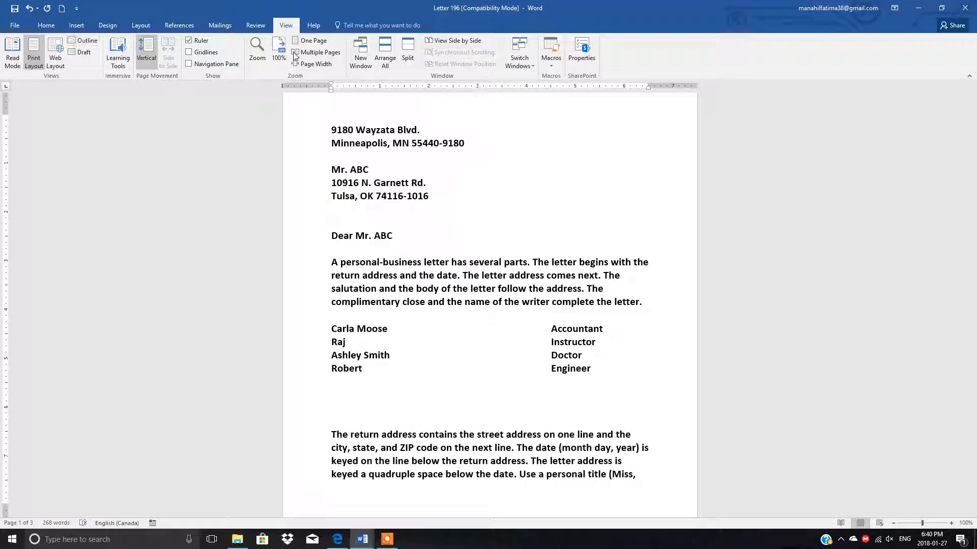
left_click(78, 26)
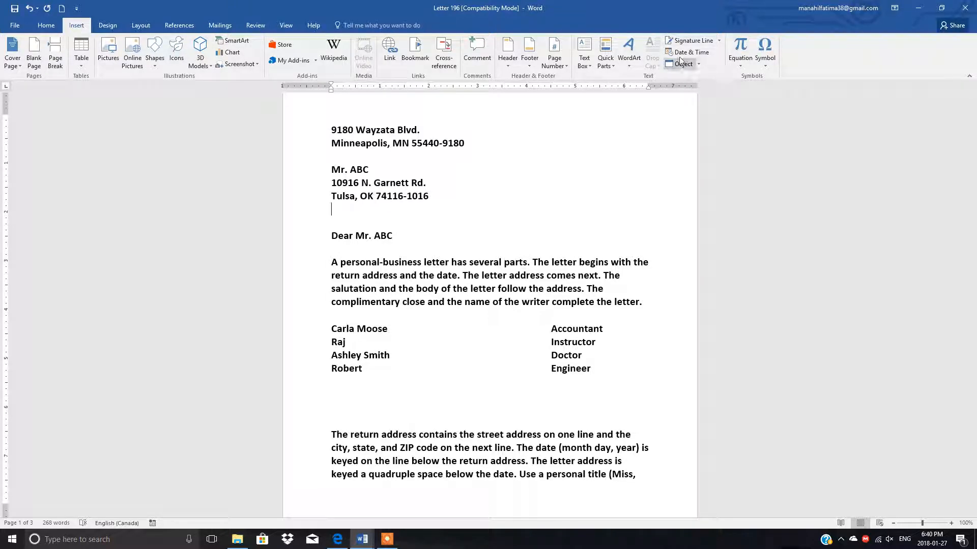
left_click(698, 52)
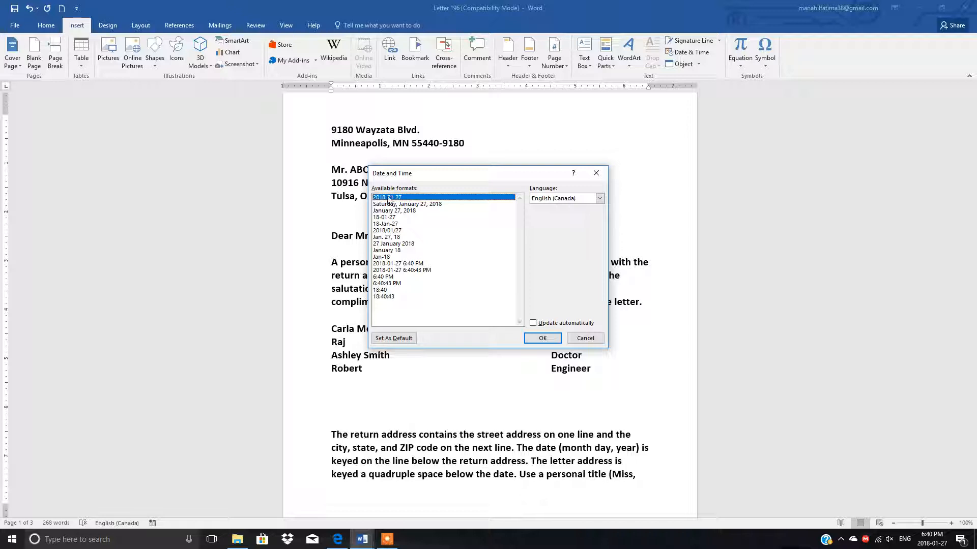
left_click(538, 337)
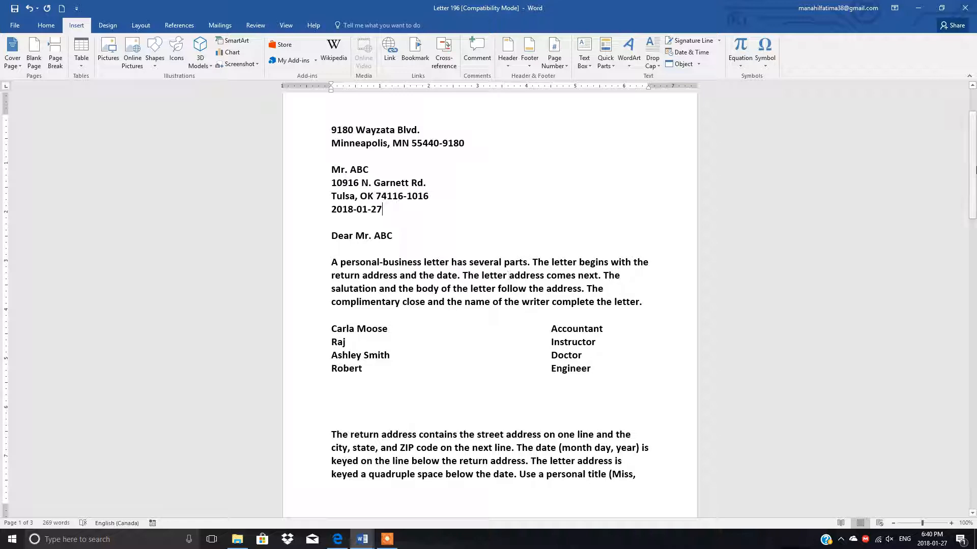
scroll(420, 94, "up", 2)
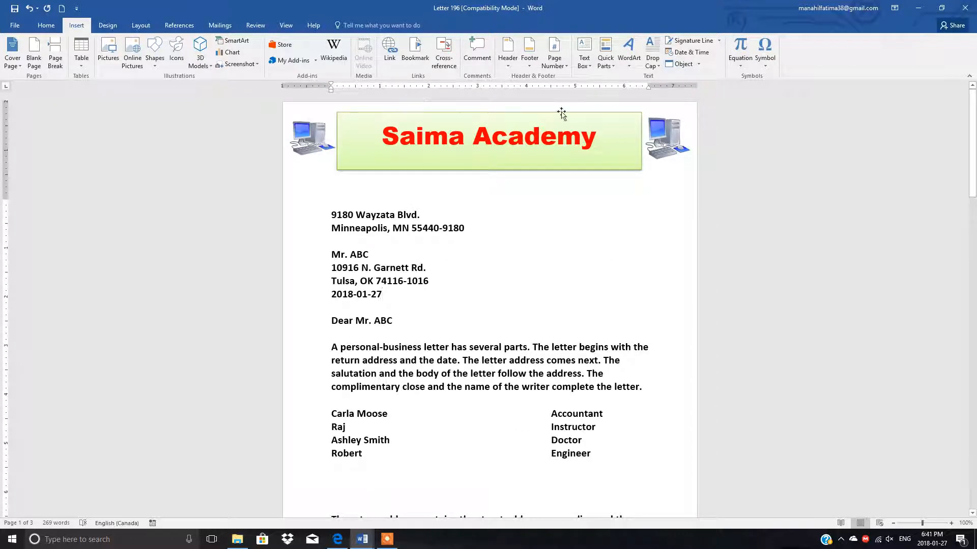